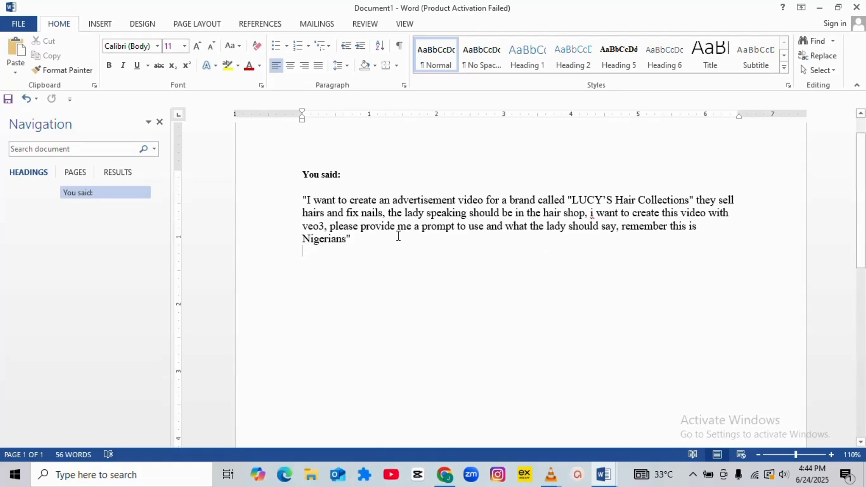
Step: Copy the LUCY'S Hair Collections ad-video request paragraph from Word and switch to ChatGPT
left_click_drag(363, 248, 290, 195)
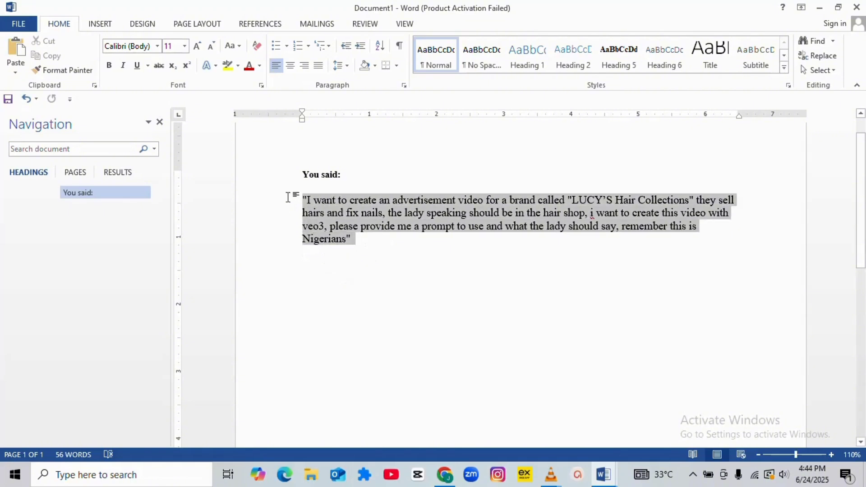
right_click(329, 221)
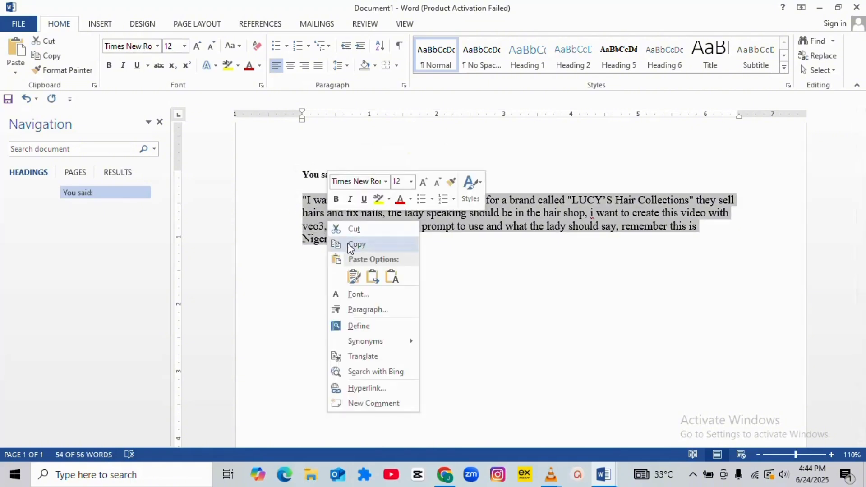
left_click(355, 243)
left_click(450, 484)
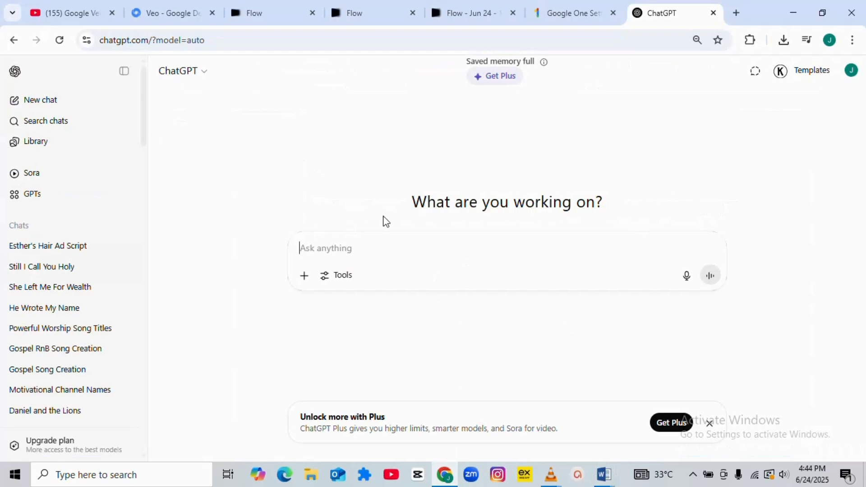
Step: Paste the copied LUCY'S Hair Collections request into ChatGPT's Ask anything box
right_click(367, 249)
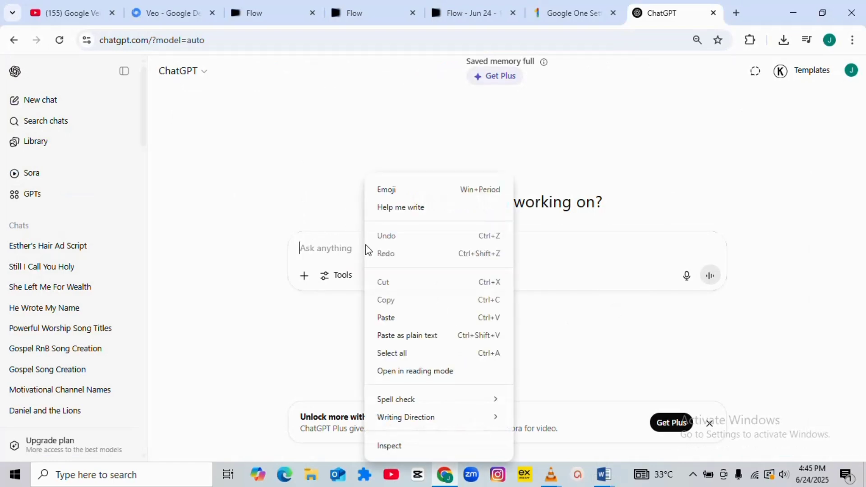
left_click(391, 321)
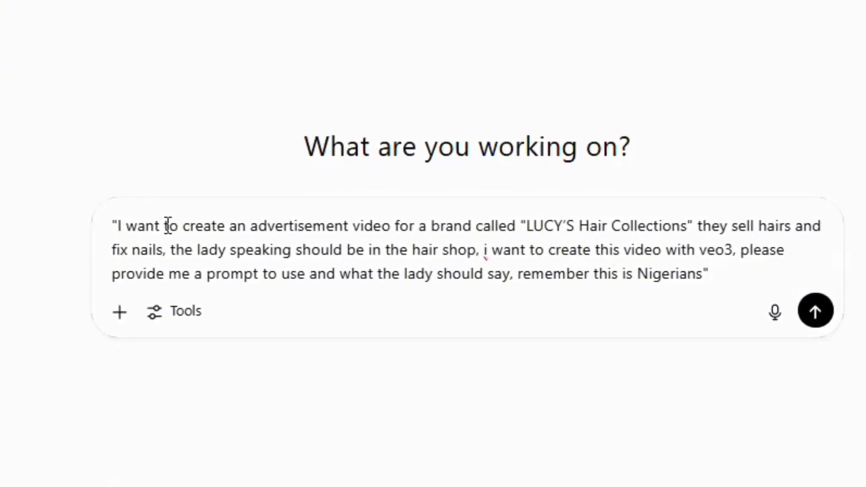
Step: Send the request and review ChatGPT's Veo3 prompt and Pidgin script reply
left_click(802, 309)
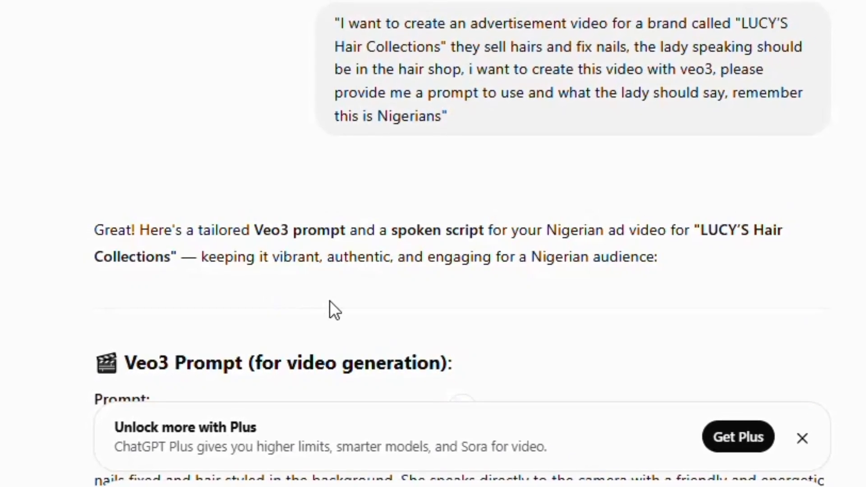
scroll(293, 354, "down", 2)
scroll(292, 354, "down", 8)
scroll(393, 320, "up", 6)
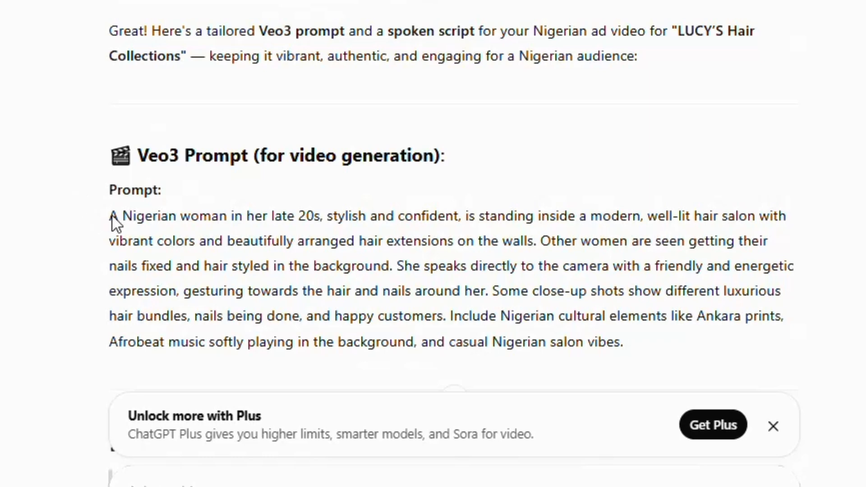
Step: Copy the Veo3 prompt paragraph from ChatGPT's reply
left_click_drag(111, 217, 625, 361)
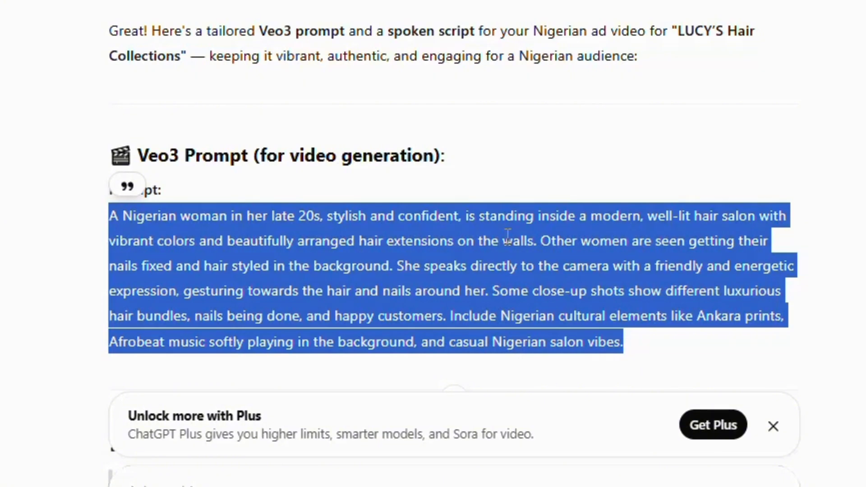
scroll(552, 230, "down", 5)
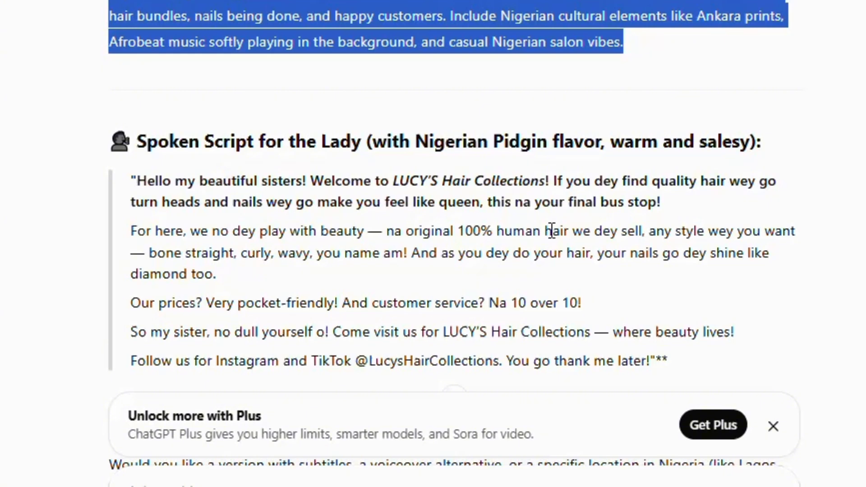
scroll(359, 304, "down", 2)
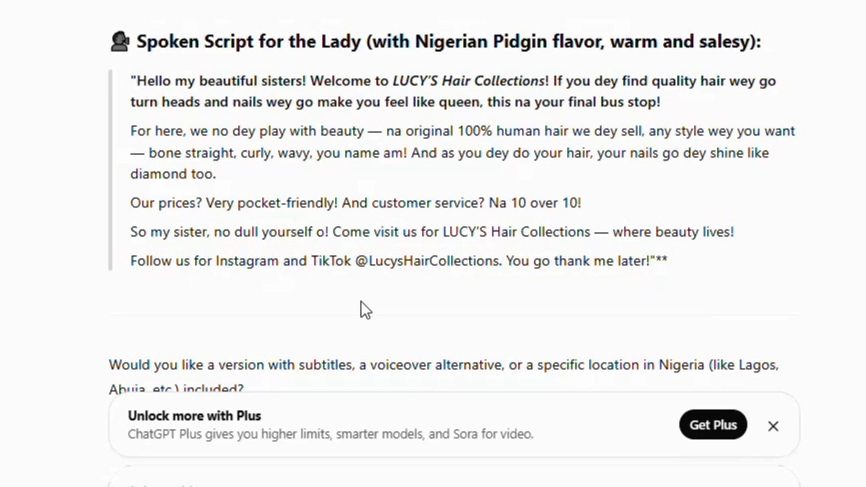
scroll(365, 297, "up", 2)
scroll(421, 217, "up", 2)
scroll(416, 220, "down", 2)
scroll(415, 228, "down", 3)
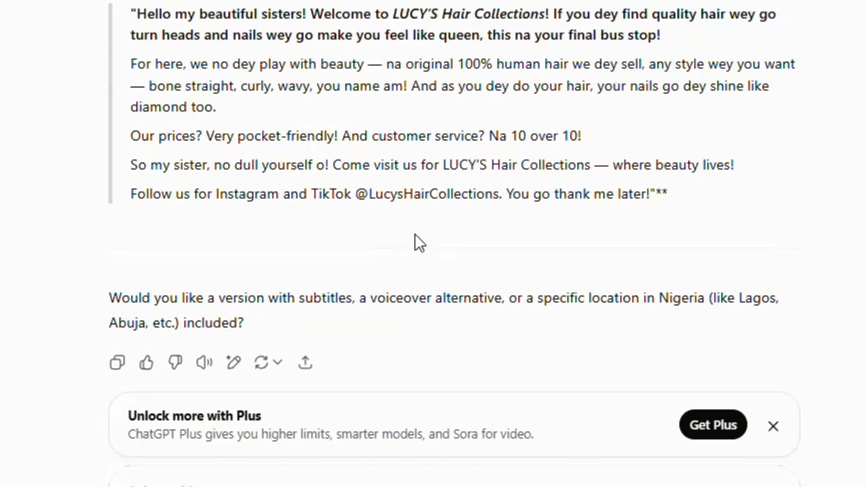
scroll(416, 235, "up", 8)
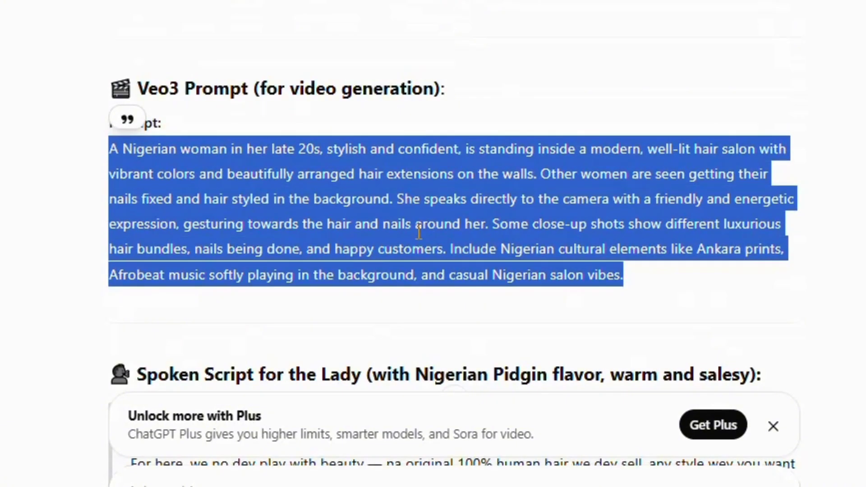
right_click(429, 228)
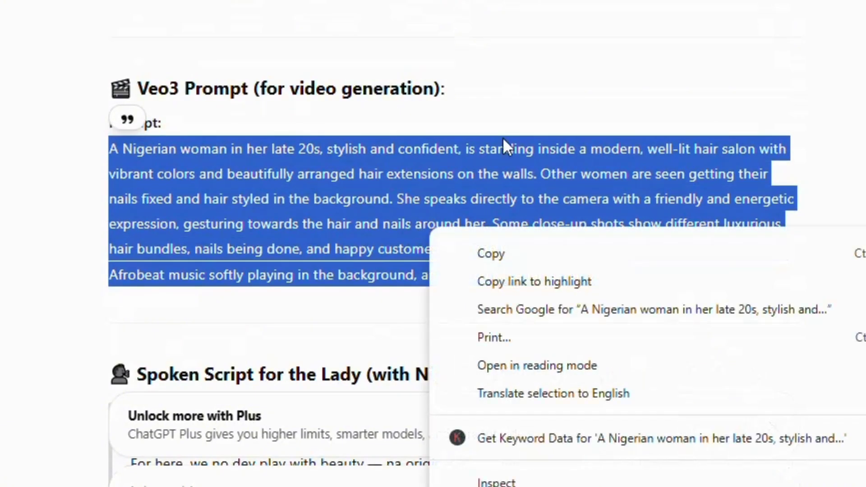
left_click(510, 249)
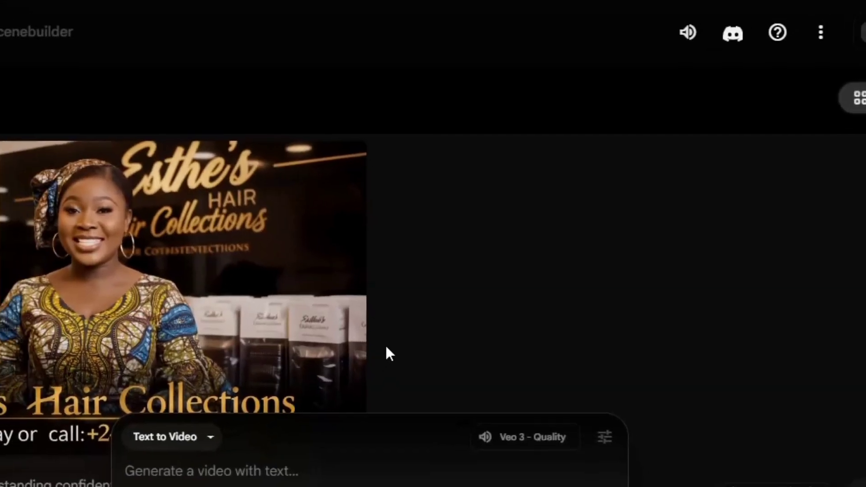
Step: Paste the Veo3 prompt into Flow's text-to-video box, clear it, and return to ChatGPT
left_click(255, 482)
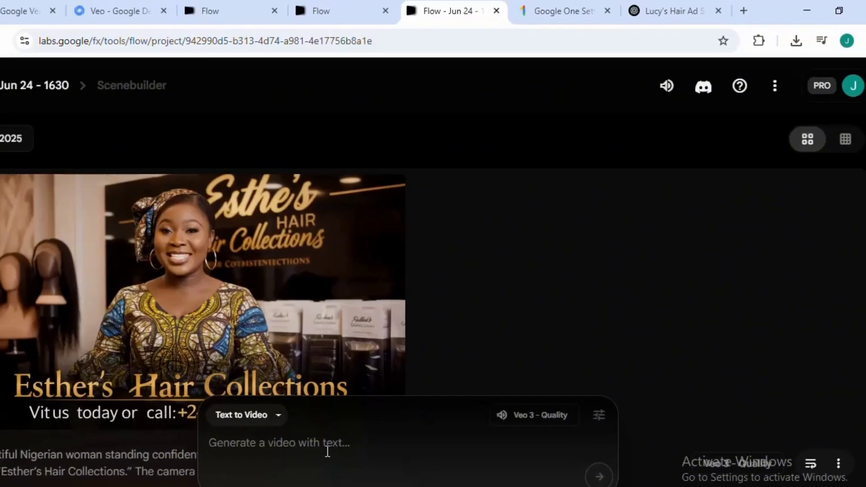
key("ctrl+v")
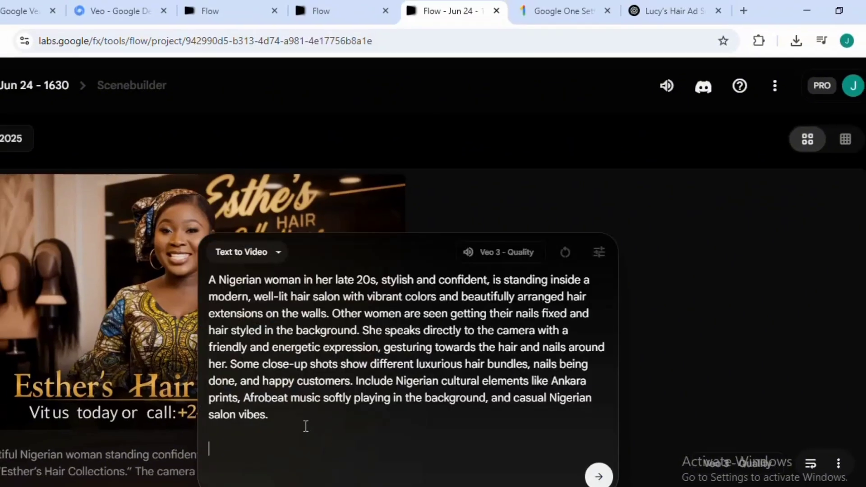
left_click(281, 418)
key("Return")
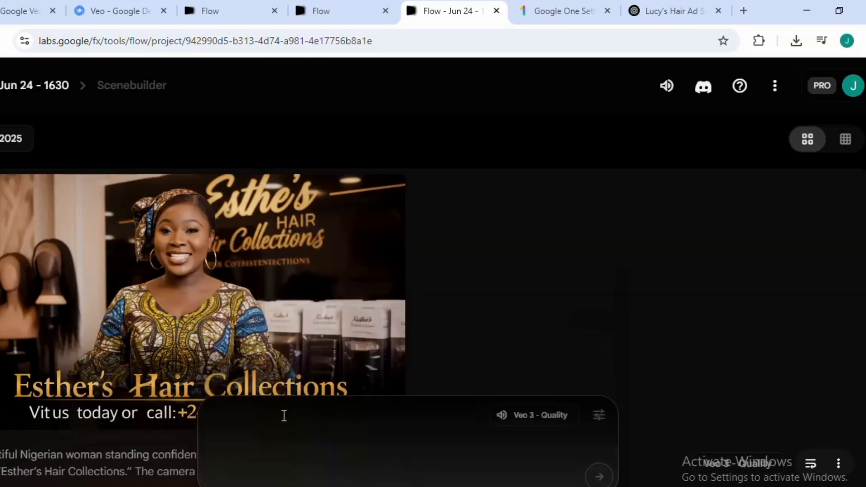
key("ctrl+Tab")
key("ctrl+Tab")
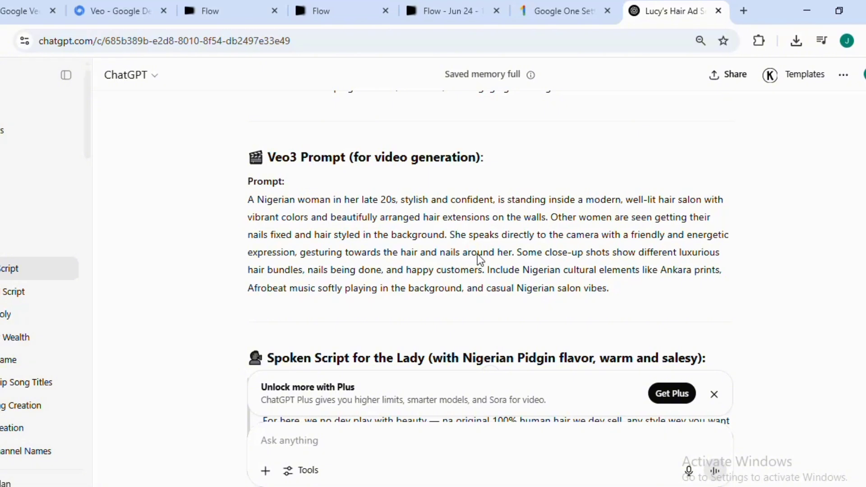
Step: Copy the complete Pidgin spoken script from ChatGPT and return to the Flow project
scroll(545, 272, "down", 3)
scroll(348, 246, "down", 2)
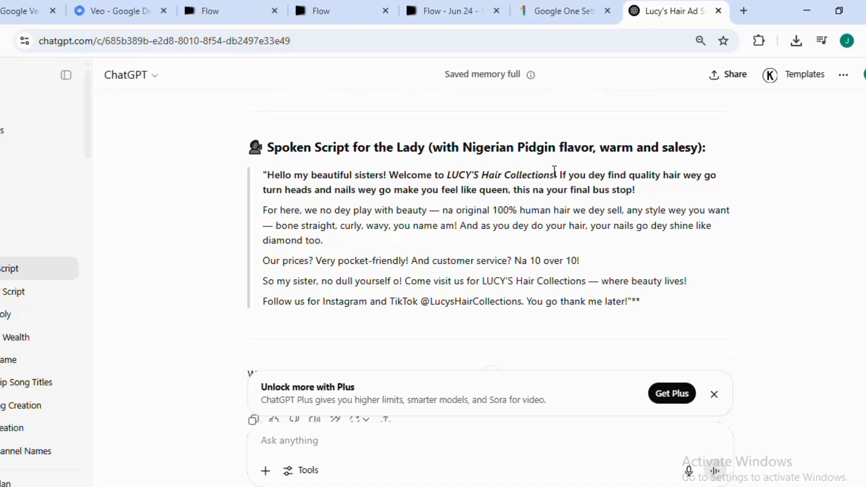
scroll(555, 172, "up", 2)
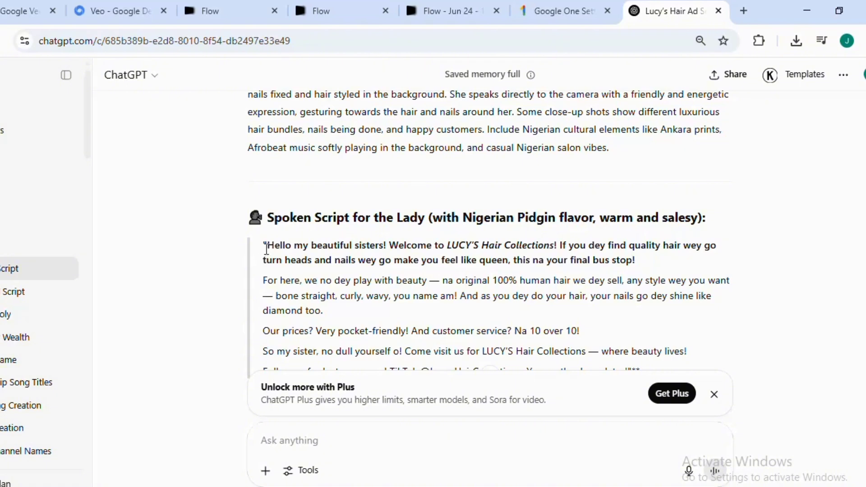
left_click_drag(266, 245, 405, 356)
scroll(404, 356, "down", 3)
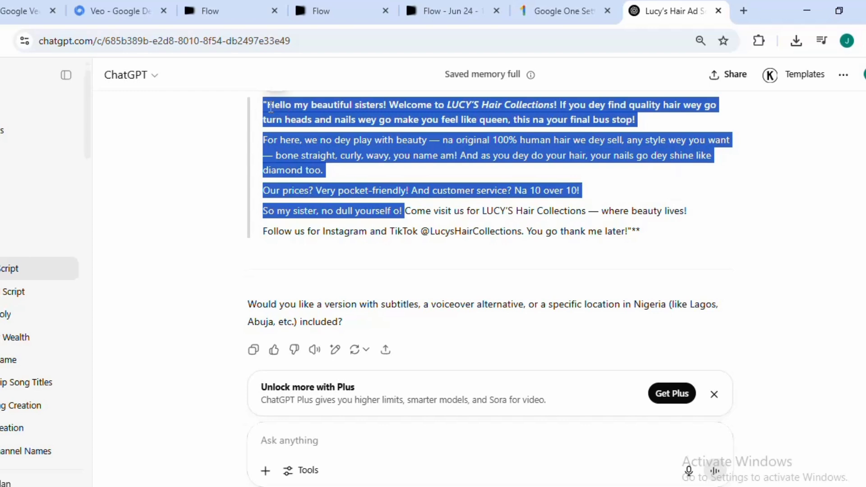
left_click(373, 202)
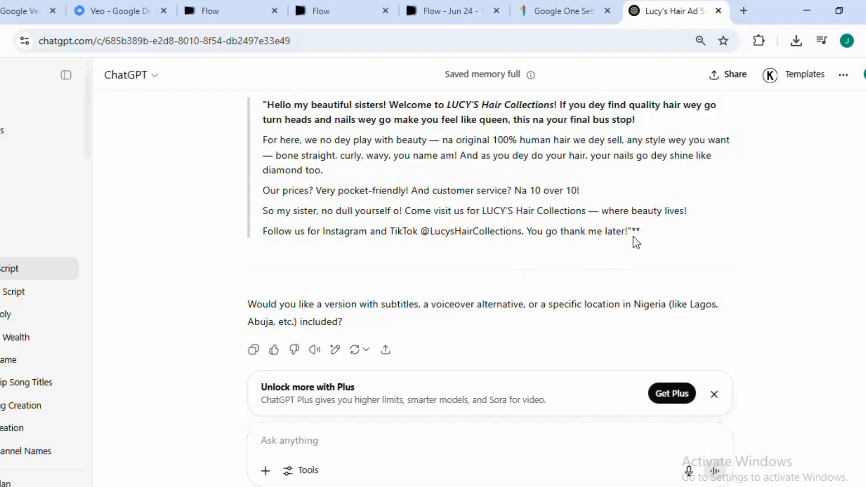
left_click_drag(648, 236, 258, 212)
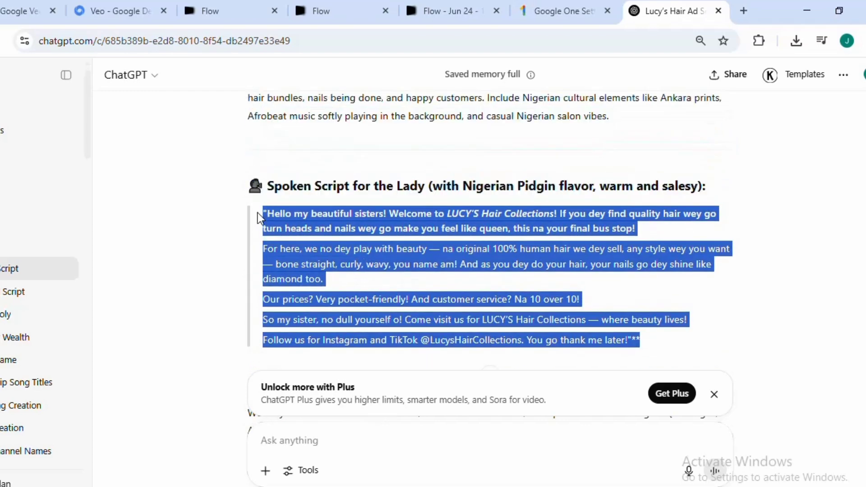
right_click(280, 228)
left_click(325, 248)
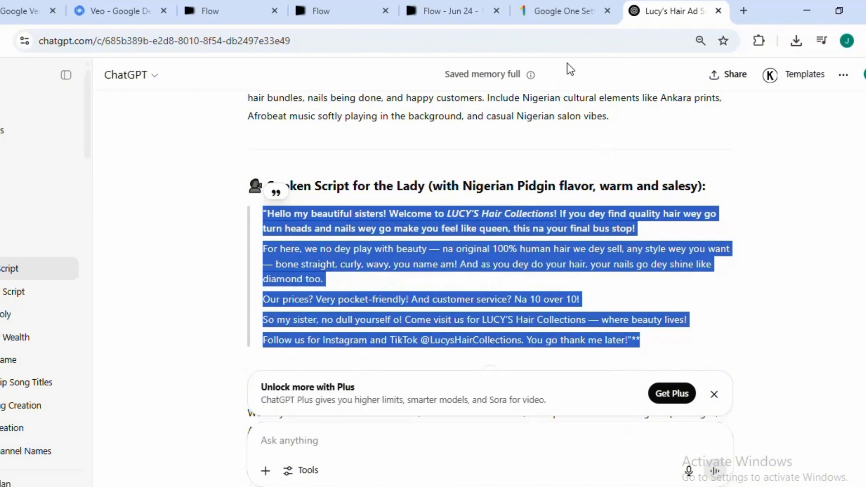
left_click(464, 12)
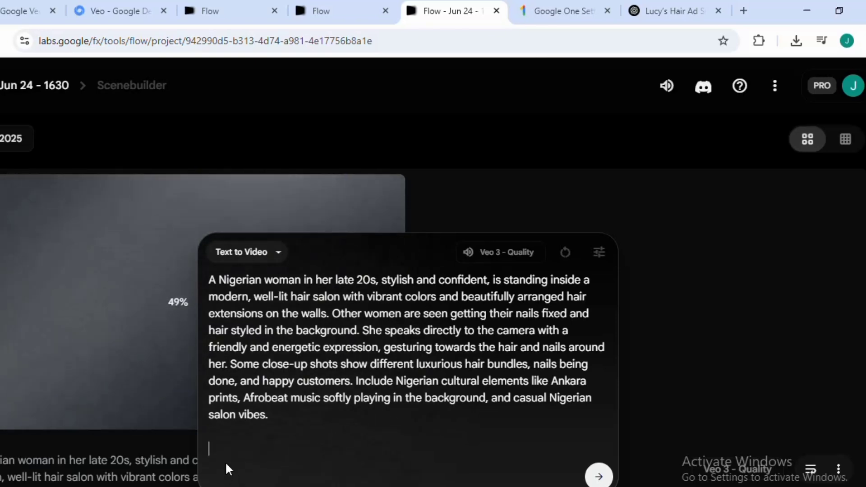
Step: Add the Pidgin spoken script below the Veo3 salon prompt and submit it for generation
key("ctrl+v")
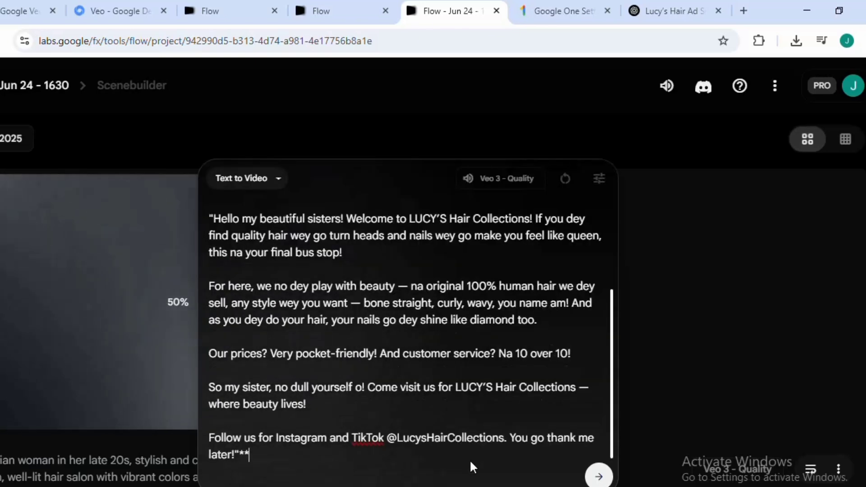
scroll(426, 412, "up", 4)
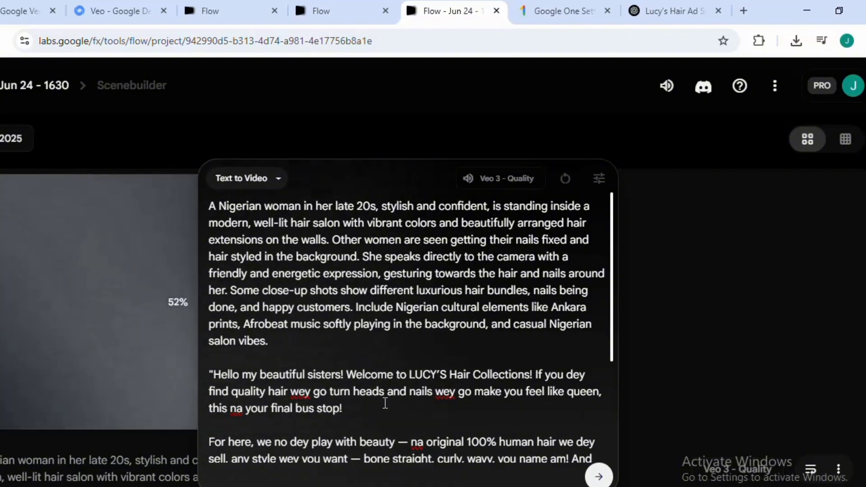
left_click(760, 379)
scroll(282, 339, "down", 2)
scroll(310, 348, "up", 2)
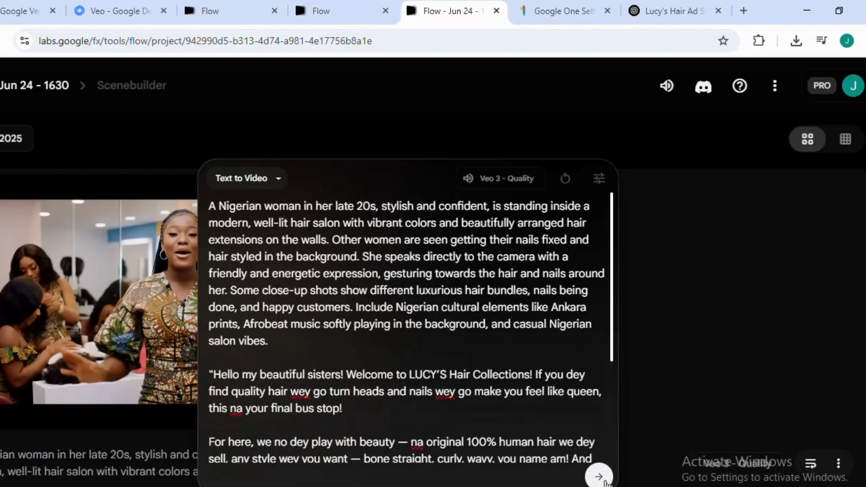
left_click(602, 478)
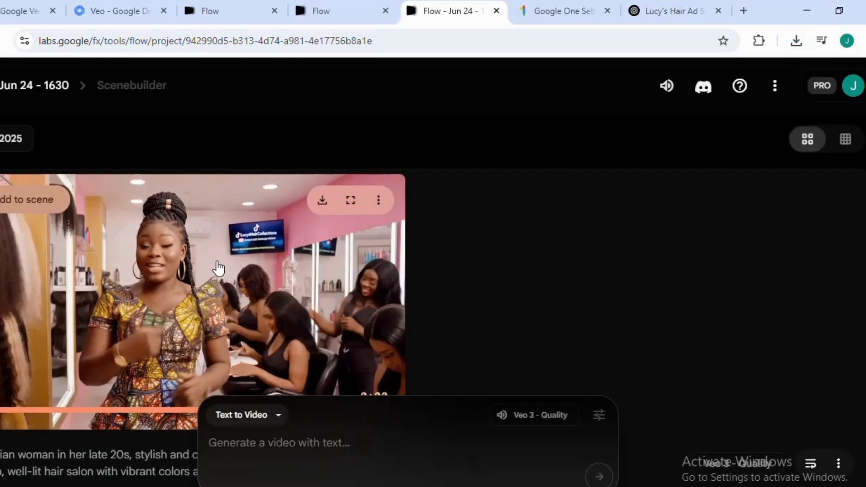
Step: Copy the Veo3 salon scene prompt from ChatGPT and return to Flow's empty prompt box
left_click(648, 9)
scroll(353, 228, "up", 3)
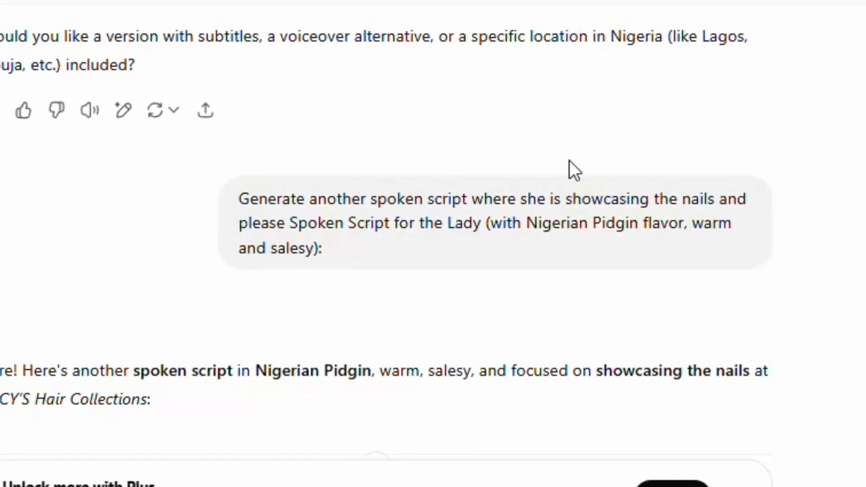
scroll(68, 379, "down", 5)
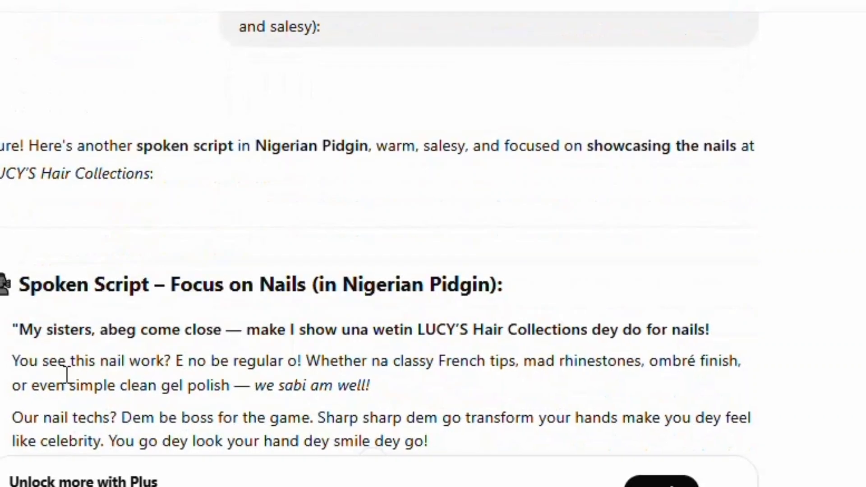
scroll(63, 366, "down", 5)
scroll(61, 339, "up", 3)
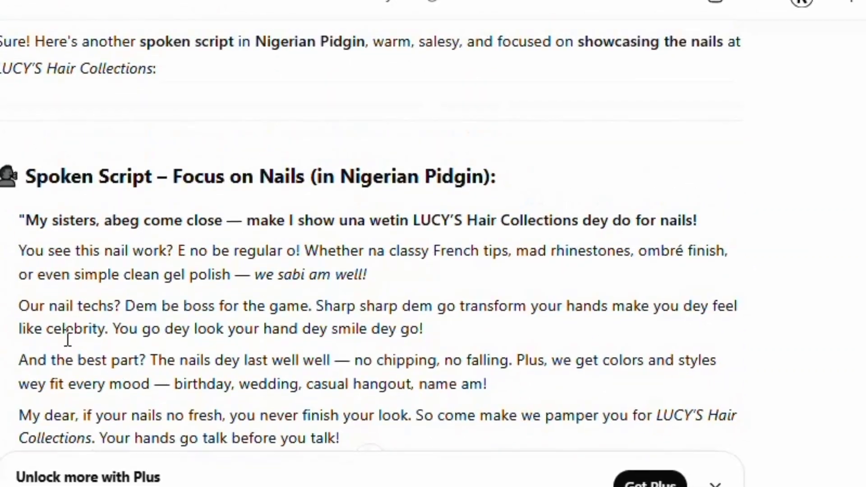
scroll(61, 208, "up", 15)
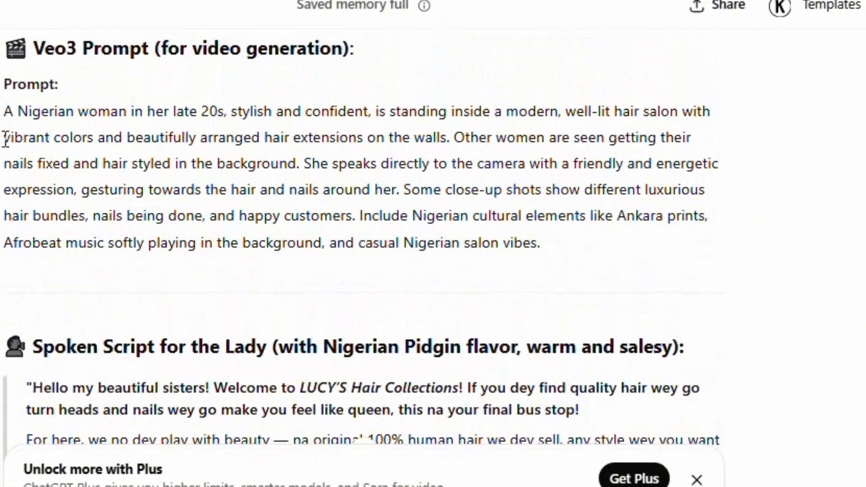
left_click_drag(3, 112, 563, 244)
right_click(365, 224)
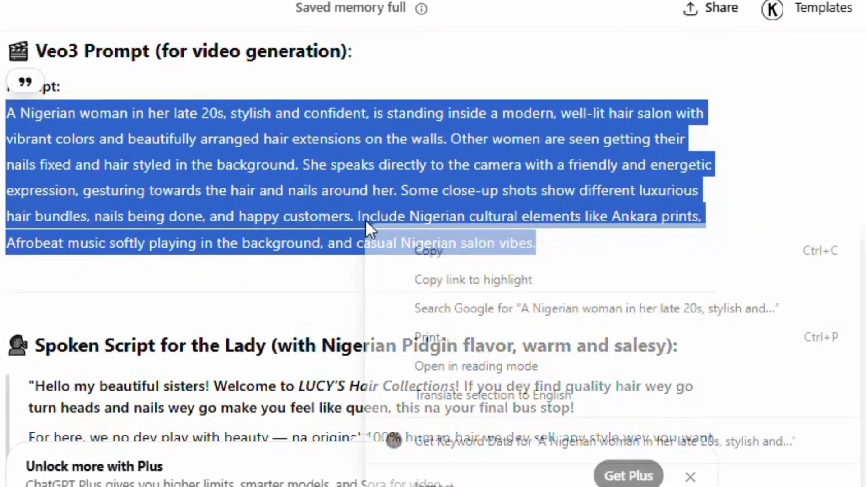
left_click(454, 250)
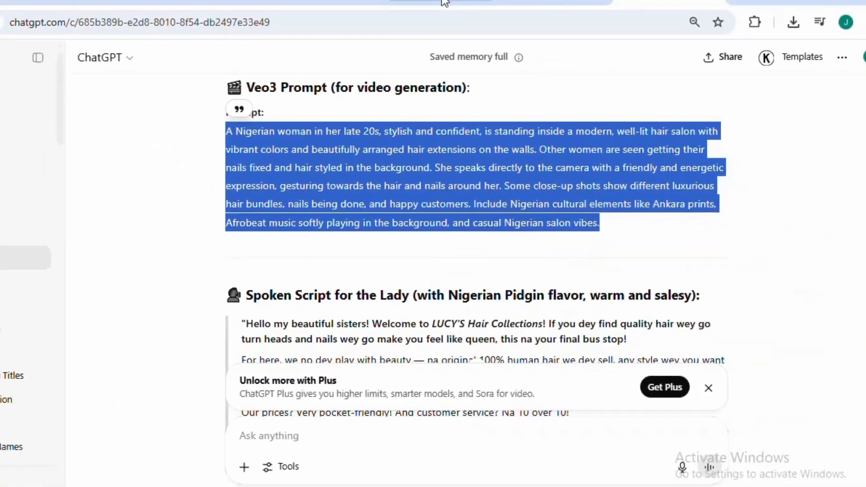
left_click(445, 2)
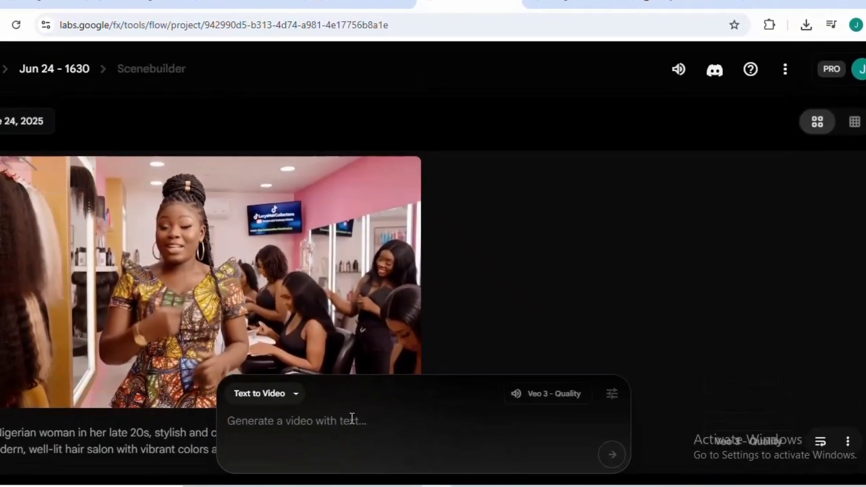
left_click(359, 414)
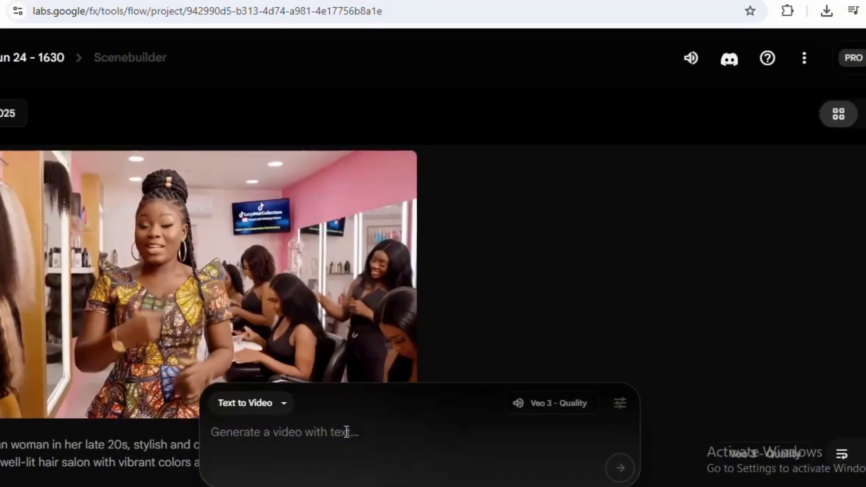
Step: Paste the Nigerian woman salon scene prompt into Flow's prompt box
key("ctrl+v")
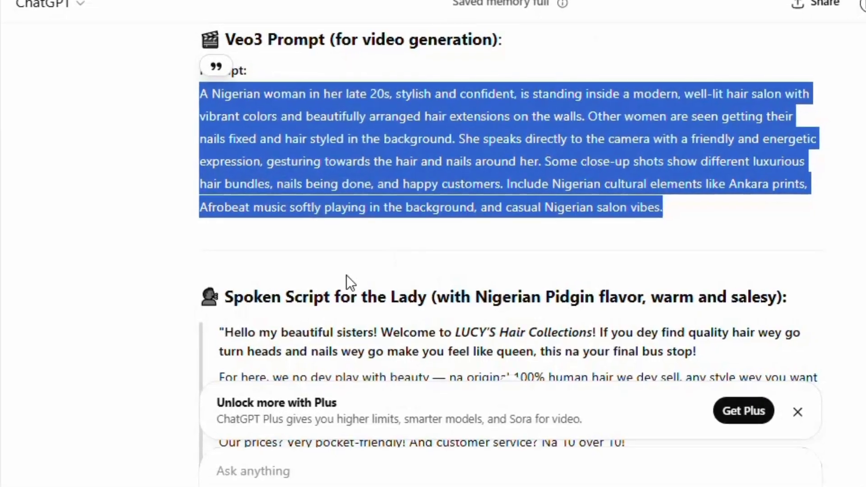
scroll(224, 293, "down", 9)
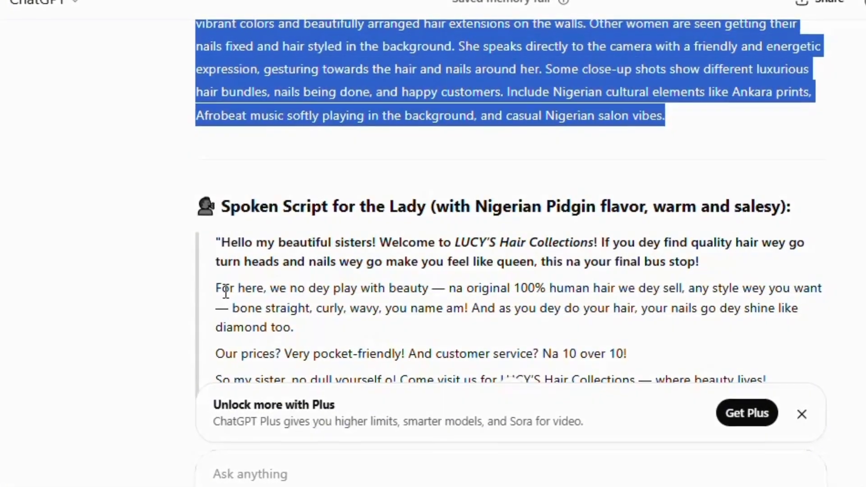
Step: Copy the 'Spoken Script – Focus on Nails' text from ChatGPT
scroll(221, 290, "down", 10)
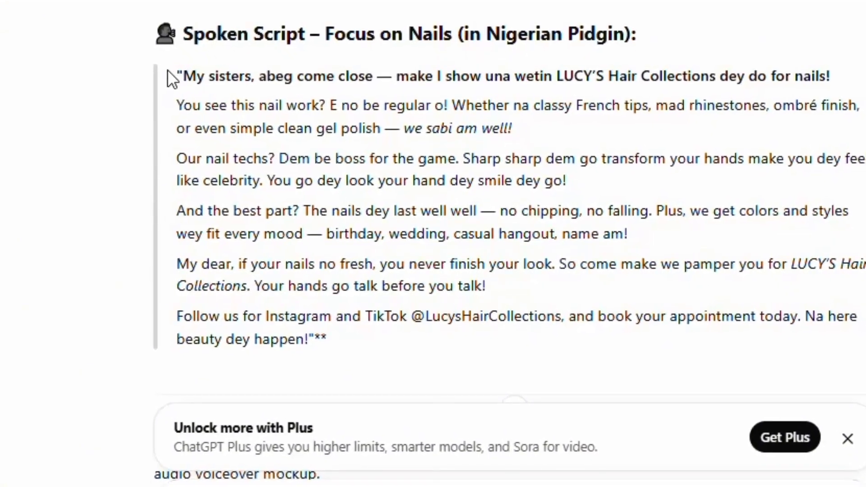
left_click_drag(186, 78, 351, 374)
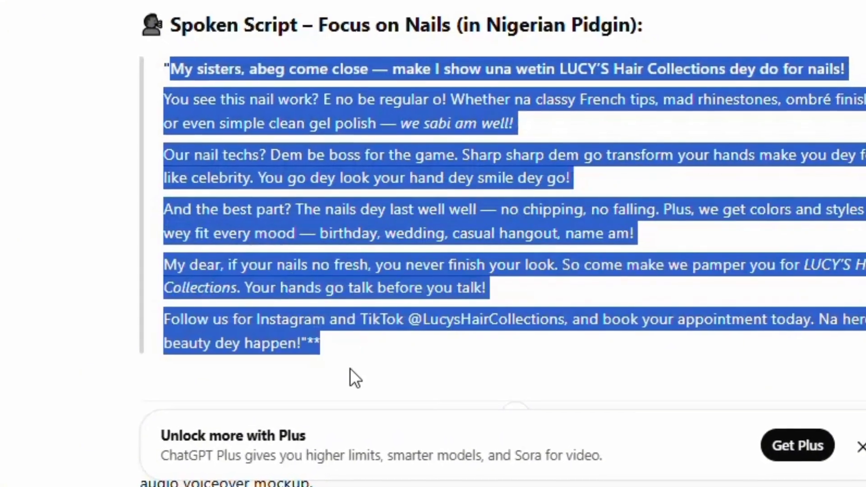
right_click(265, 261)
left_click(315, 281)
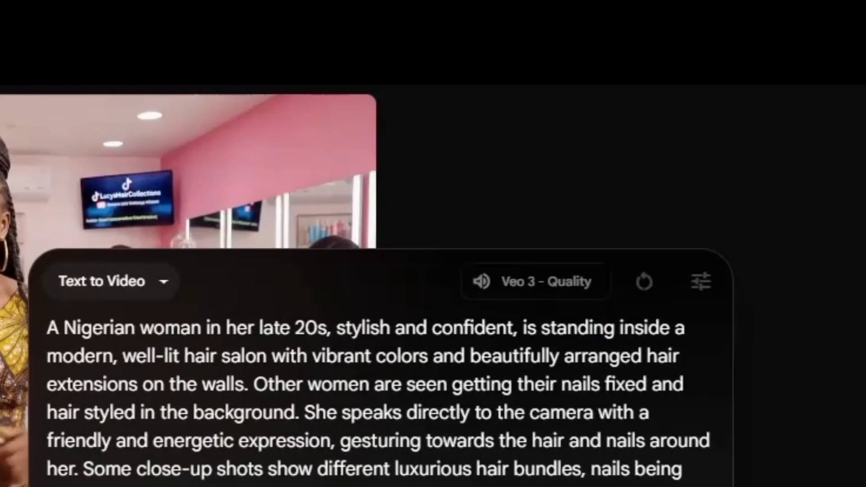
Step: Paste the nails script into Flow's prompt and try the Veo 2 - Fast model
key("ctrl+a")
key("ctrl+v")
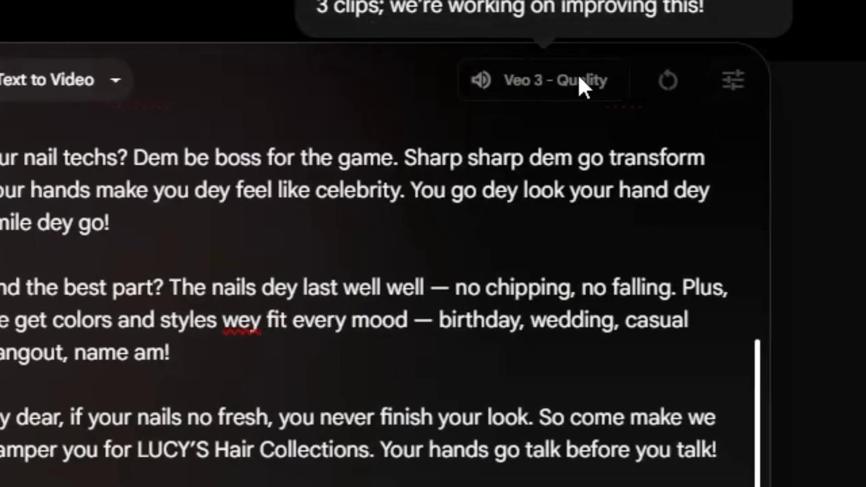
left_click(747, 97)
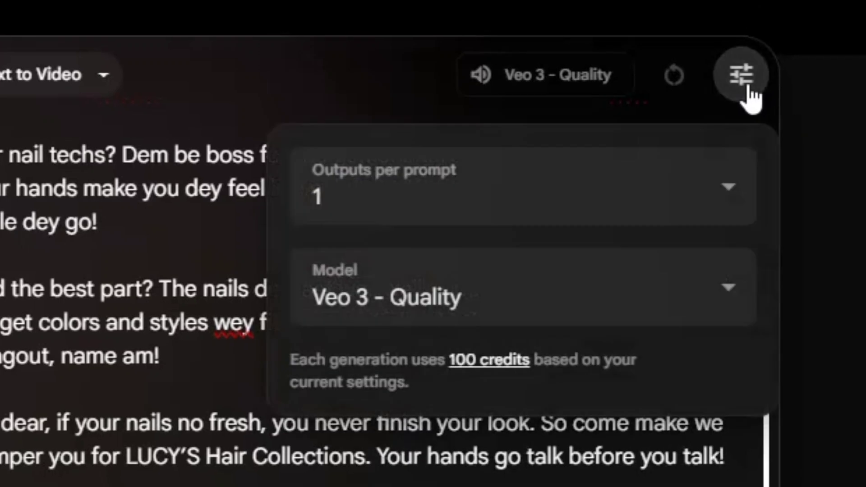
left_click(732, 303)
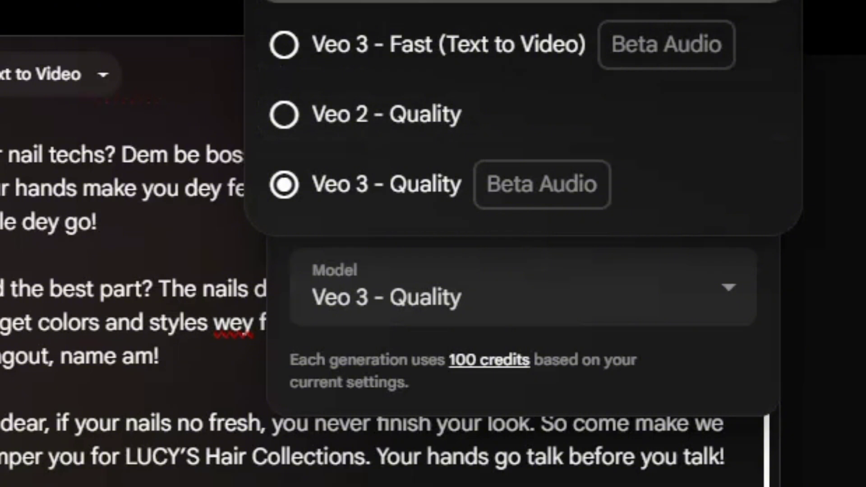
left_click(343, 1)
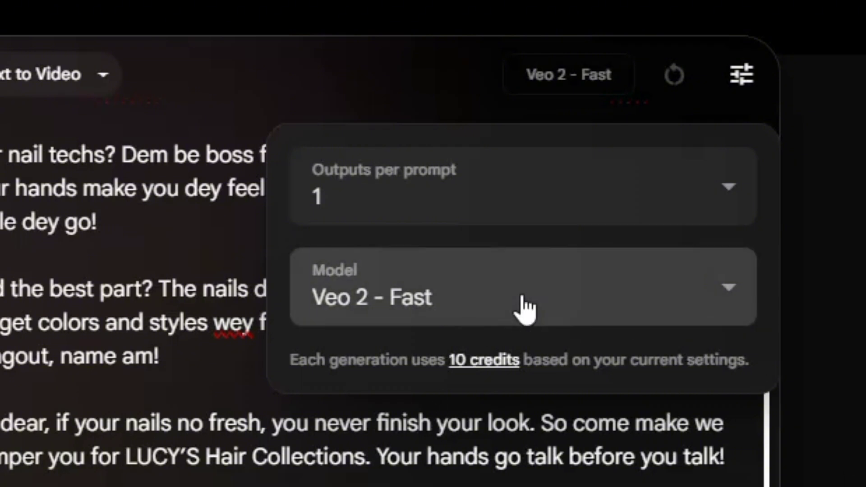
Step: Switch the model back to Veo 3 - Quality and generate the nails video
left_click(734, 283)
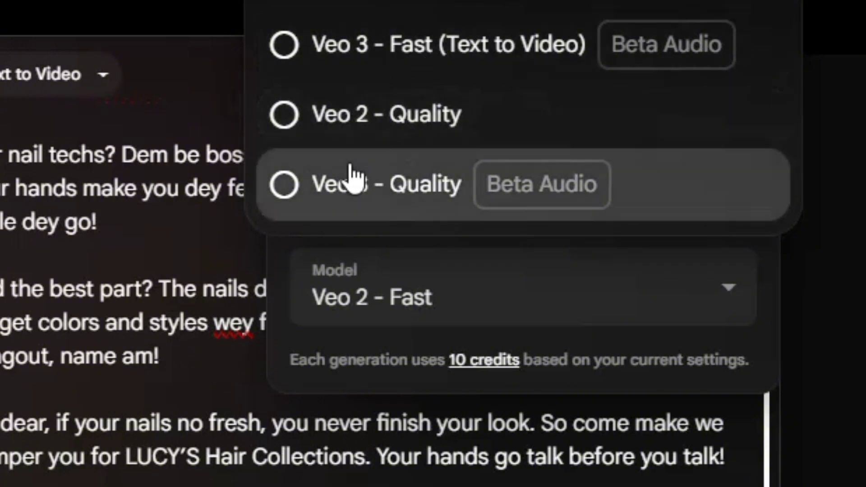
left_click(293, 187)
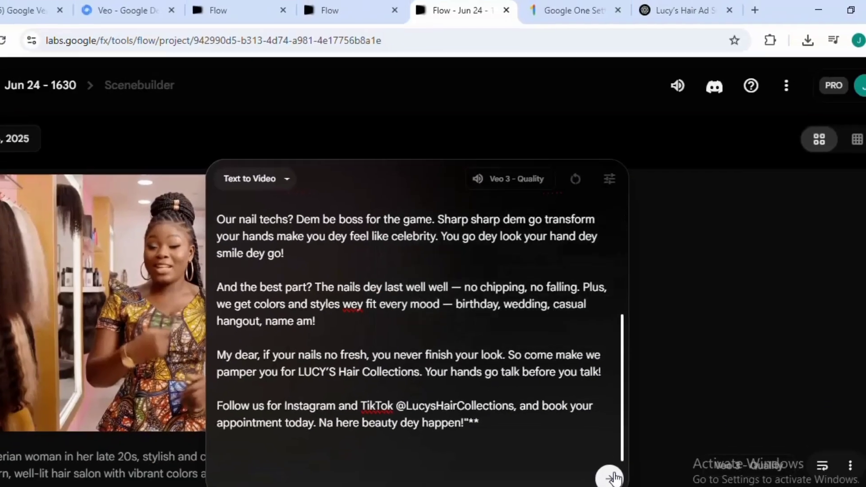
left_click(609, 473)
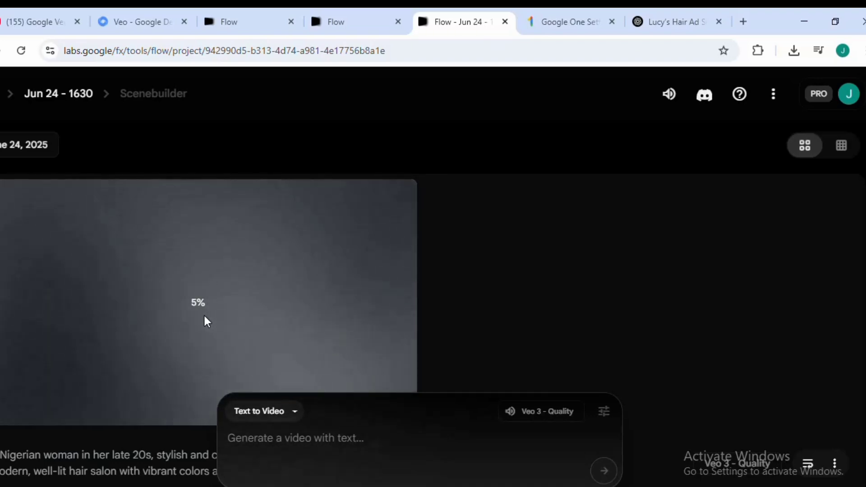
scroll(204, 313, "down", 2)
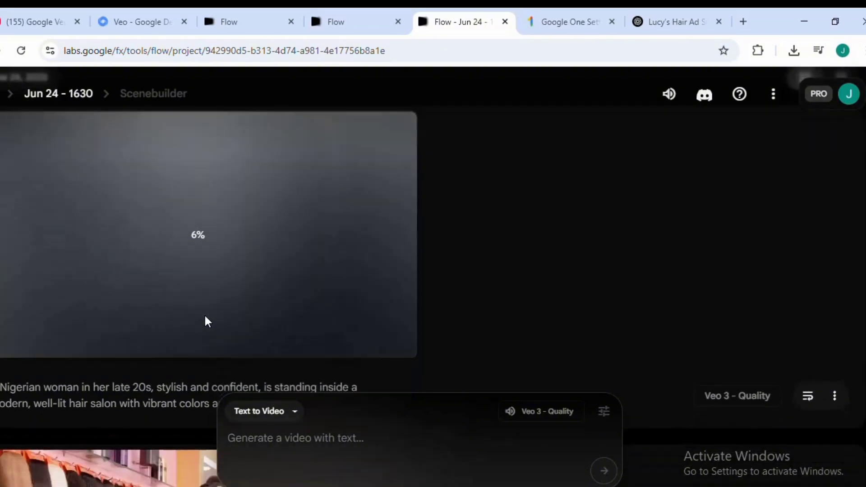
scroll(205, 316, "down", 3)
scroll(206, 318, "down", 3)
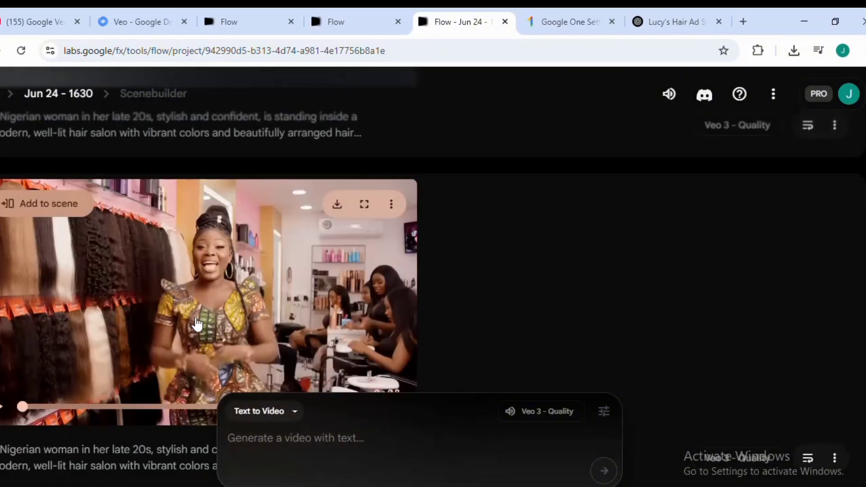
scroll(194, 311, "down", 5)
scroll(202, 329, "up", 3)
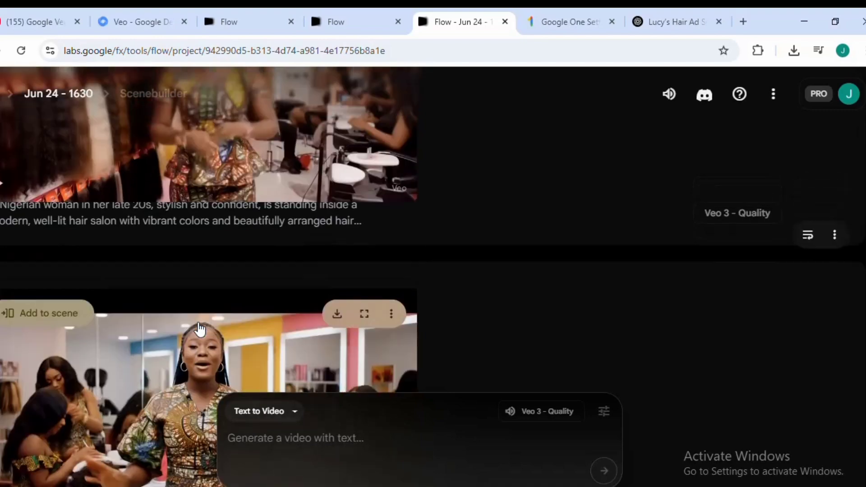
scroll(197, 329, "down", 3)
scroll(83, 367, "up", 5)
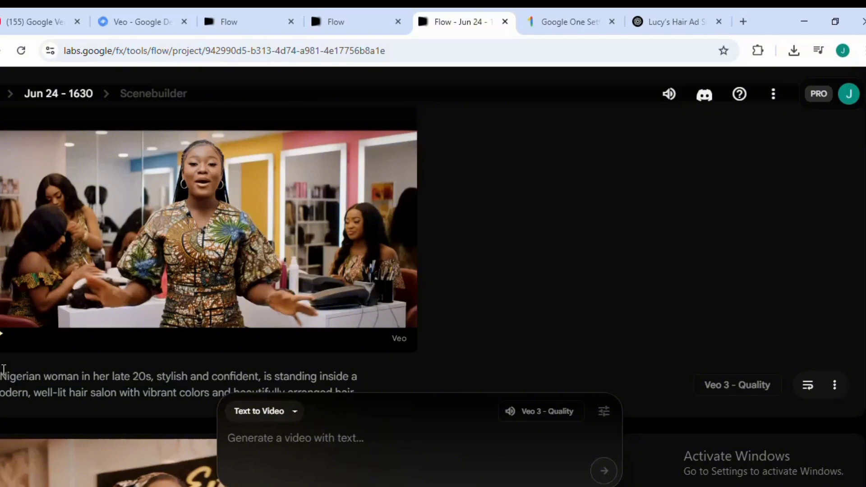
mouse_move(0, 347)
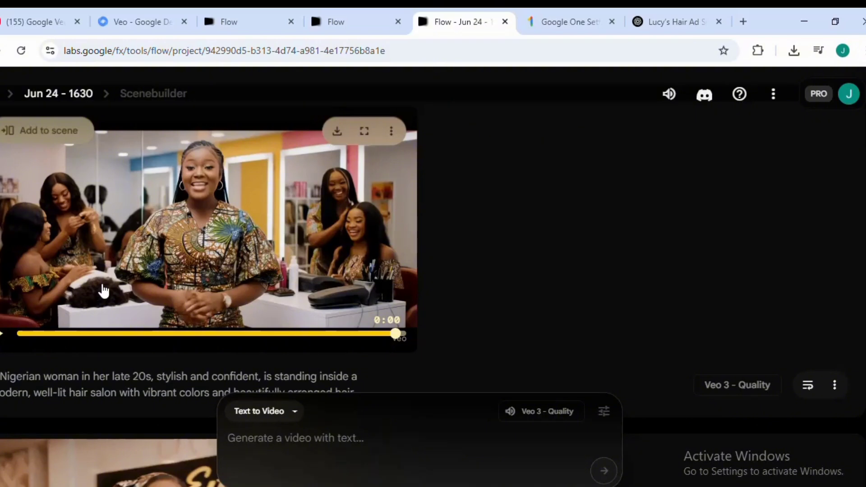
scroll(197, 251, "up", 5)
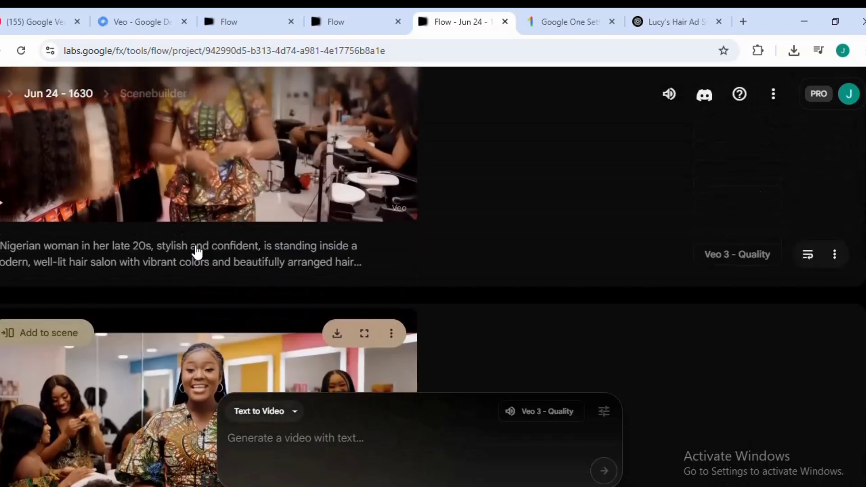
scroll(197, 245, "up", 3)
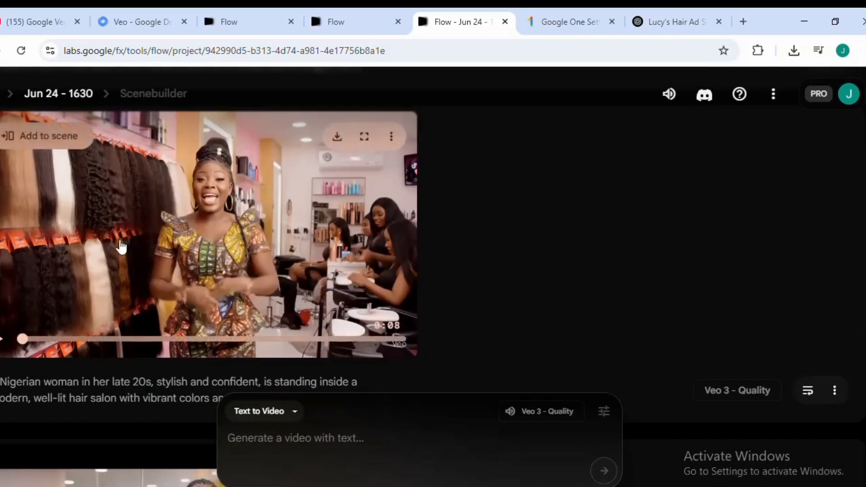
left_click(64, 323)
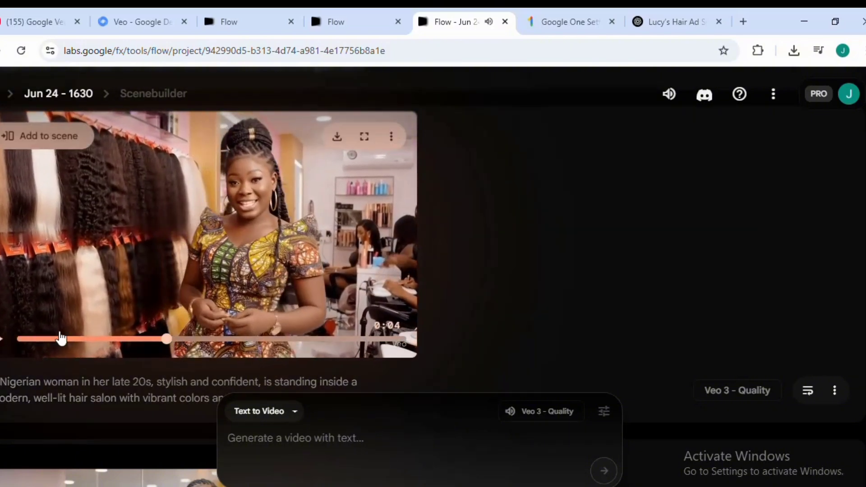
scroll(112, 315, "down", 2)
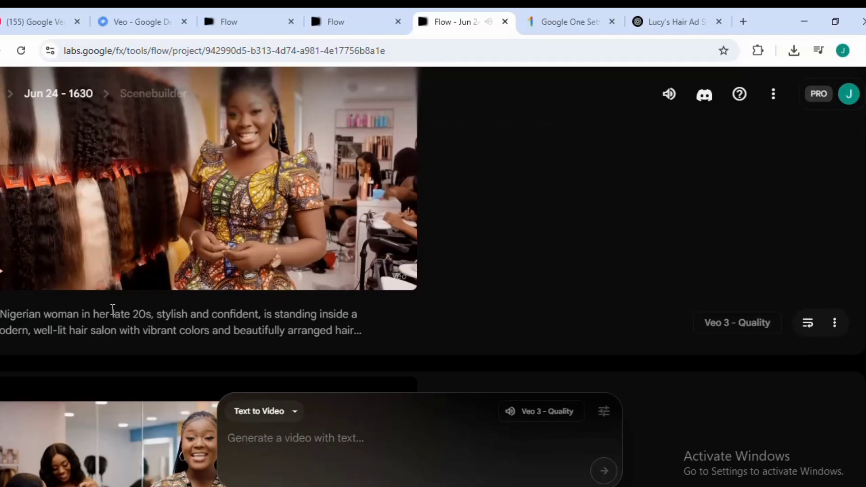
scroll(118, 305, "down", 4)
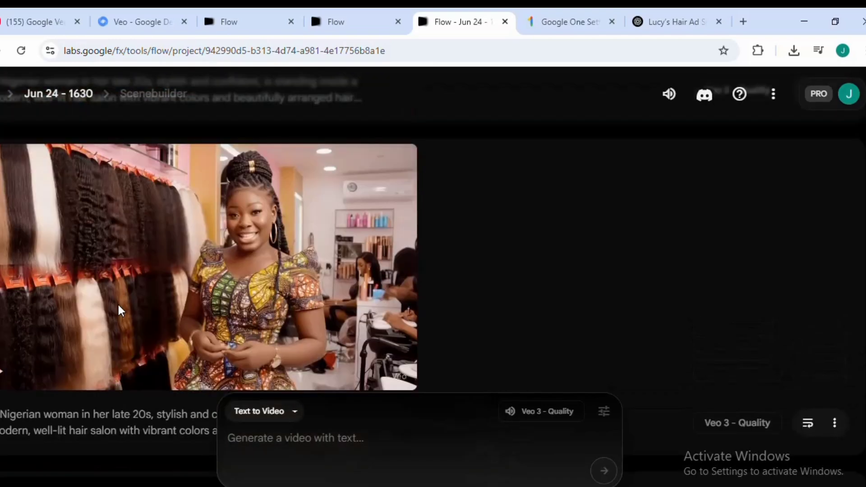
scroll(120, 311, "up", 5)
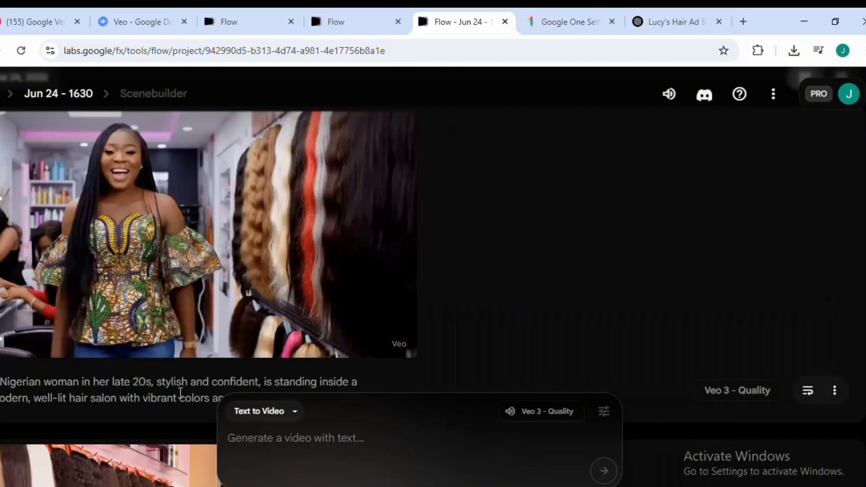
Step: Play the finished 8-second clip of the long-braided woman beside the colourful wig wall
mouse_move(183, 358)
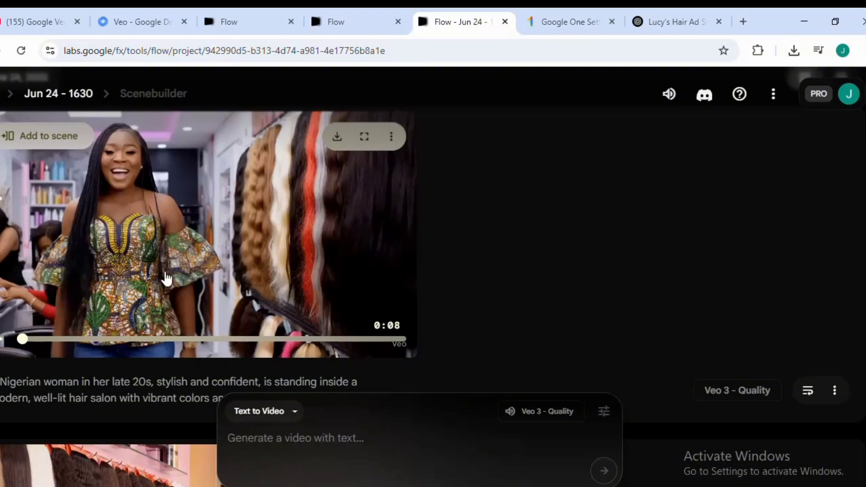
scroll(167, 279, "down", 5)
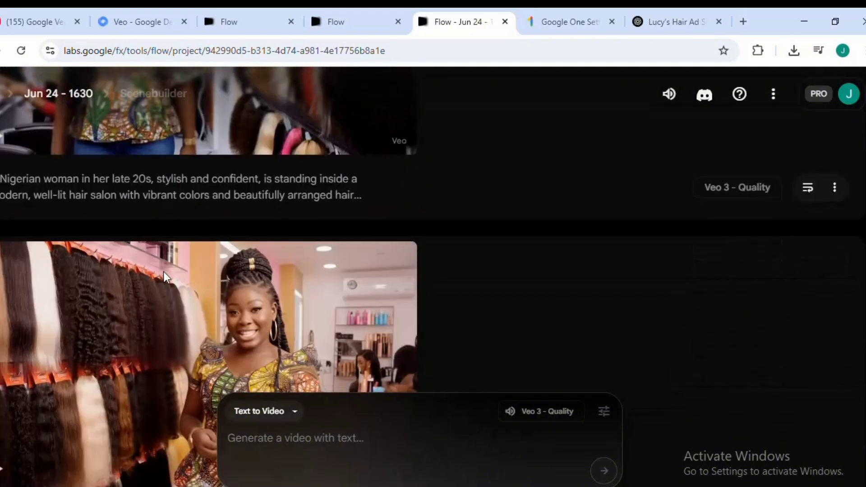
scroll(192, 306, "up", 3)
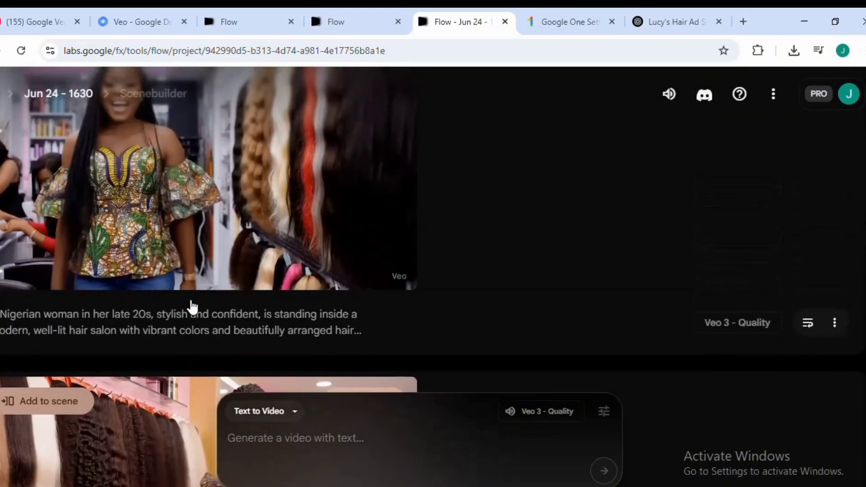
scroll(138, 260, "up", 3)
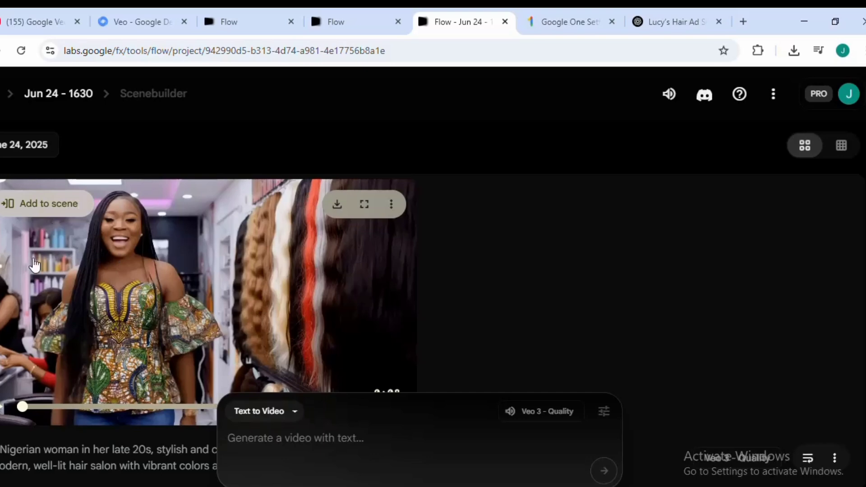
scroll(140, 316, "down", 2)
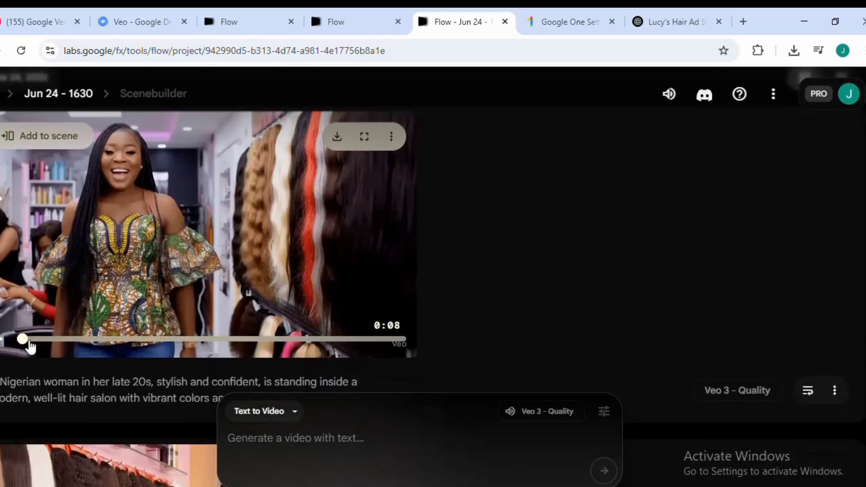
left_click(2, 343)
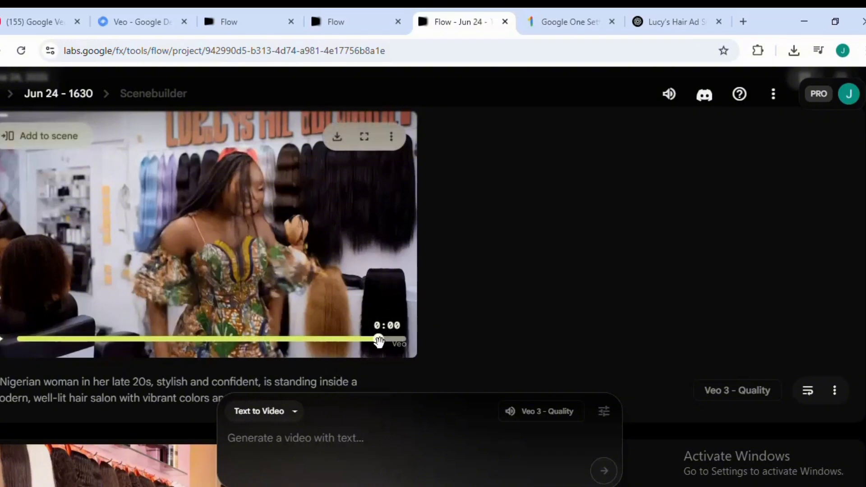
left_click_drag(374, 340, 193, 357)
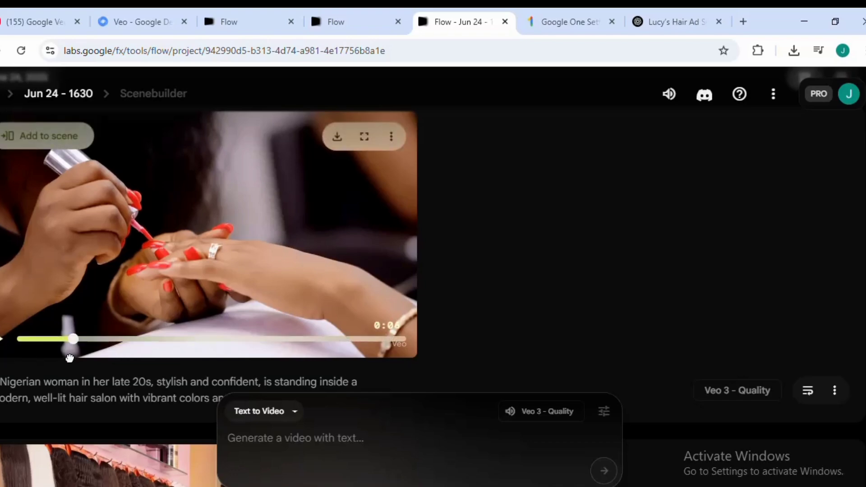
left_click(26, 340)
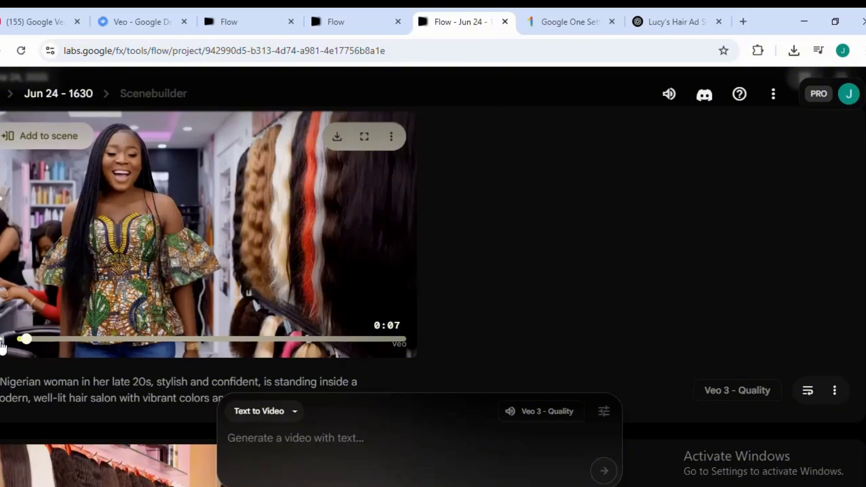
scroll(4, 361, "up", 3)
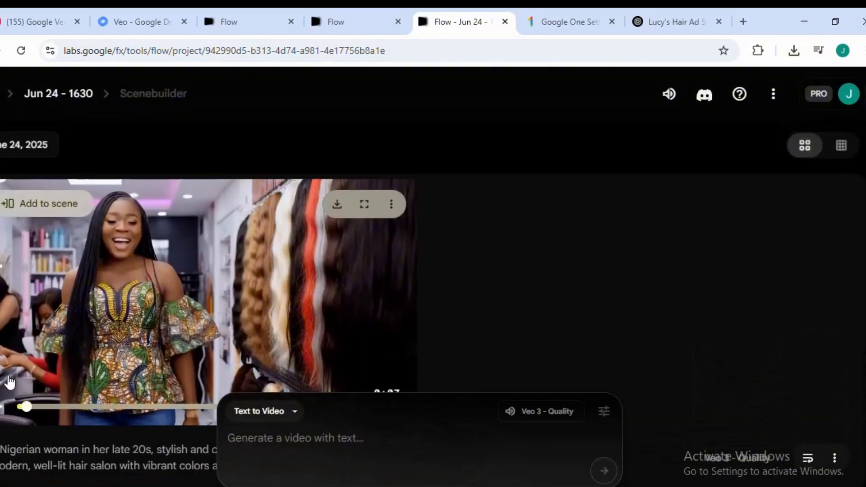
left_click(2, 410)
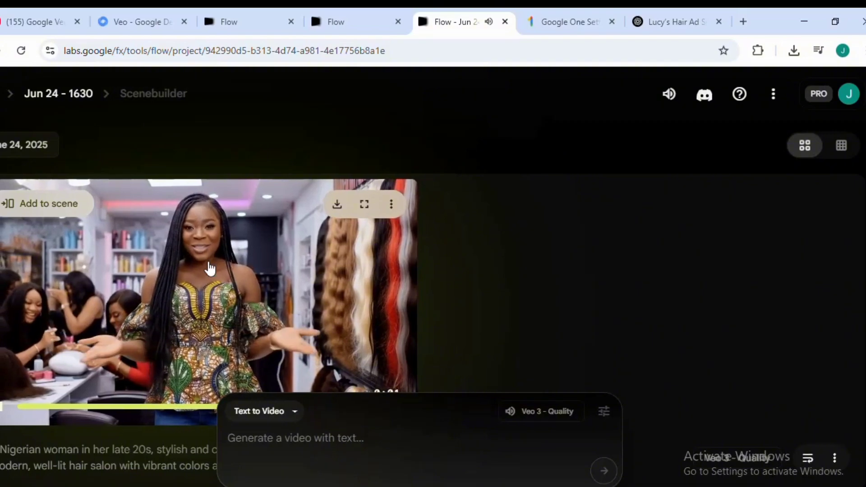
scroll(212, 264, "down", 4)
scroll(207, 263, "down", 3)
mouse_move(6, 397)
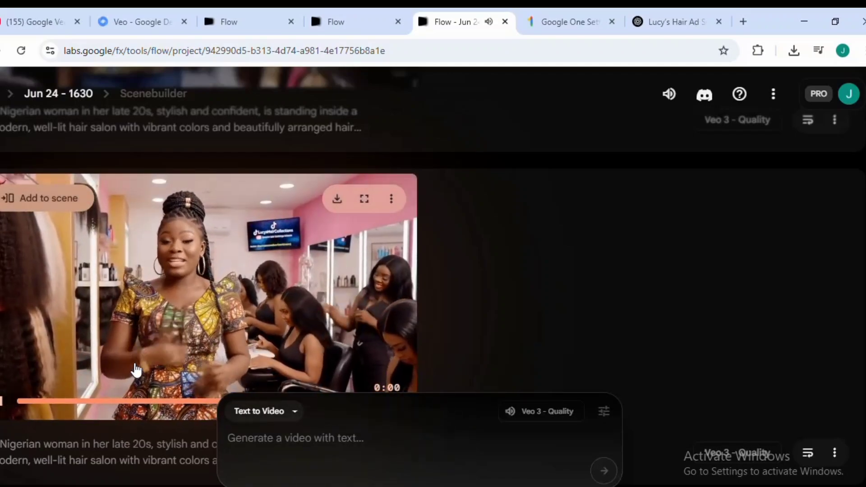
scroll(136, 370, "up", 5)
scroll(116, 380, "down", 3)
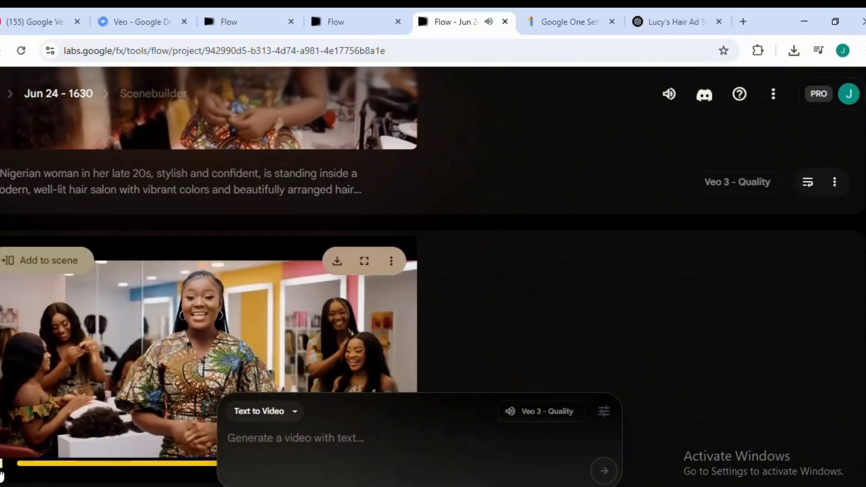
scroll(61, 409, "down", 2)
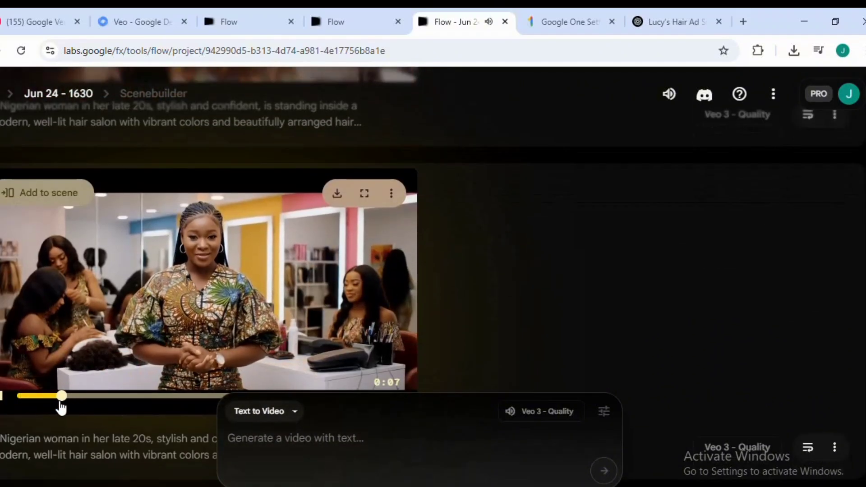